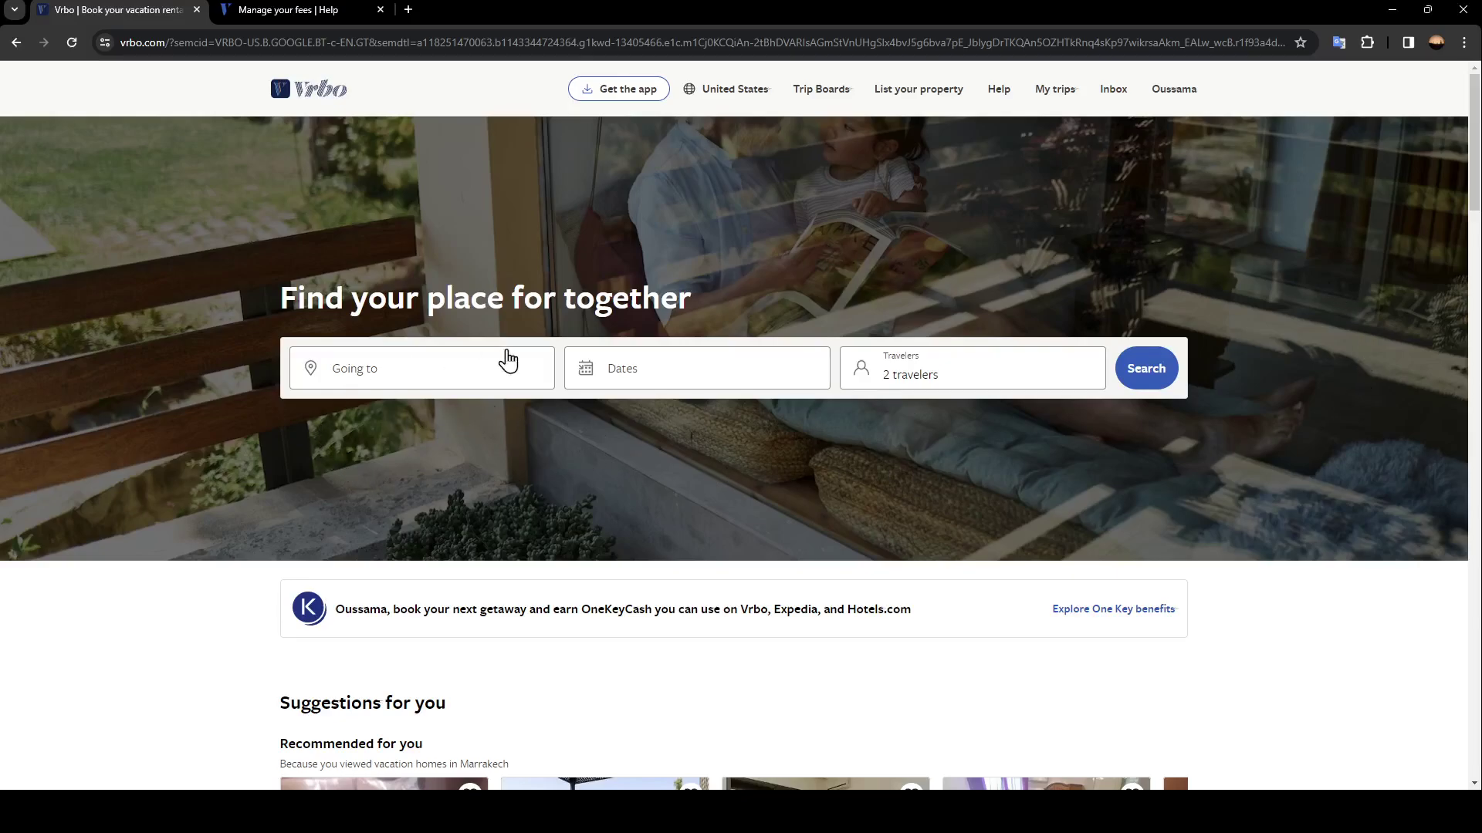
# Switch to the 'Manage your fees | Help' browser tab to show the nine-step fee editing article.
pyautogui.click(271, 9)
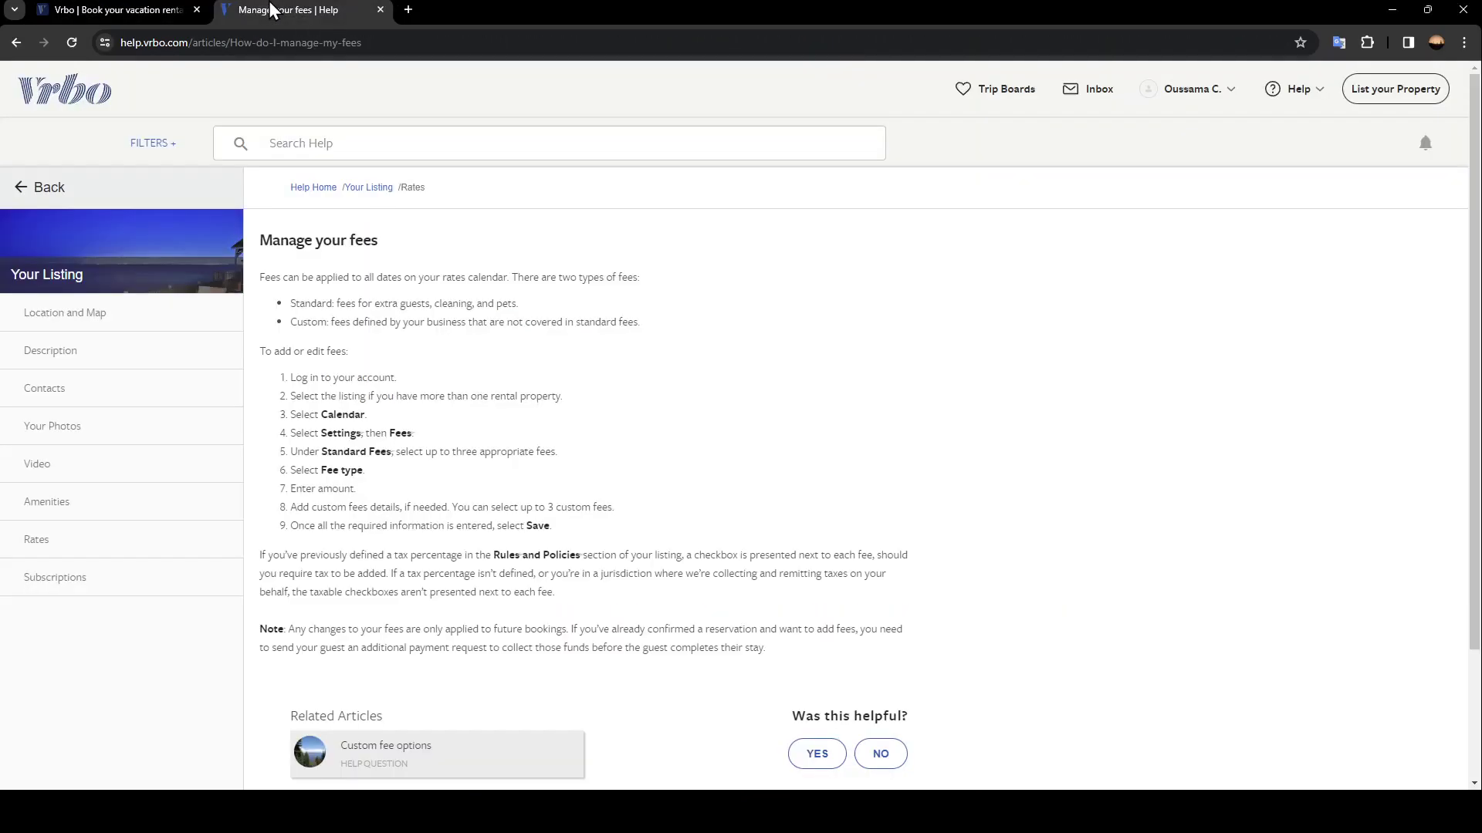